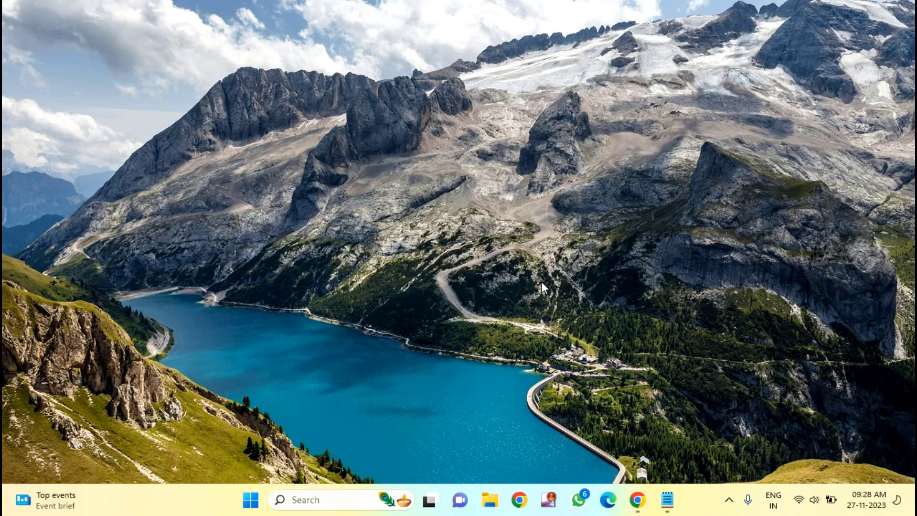
- Open the Windows Update page in Windows Settings, review the update status, and close Settings
click(252, 502)
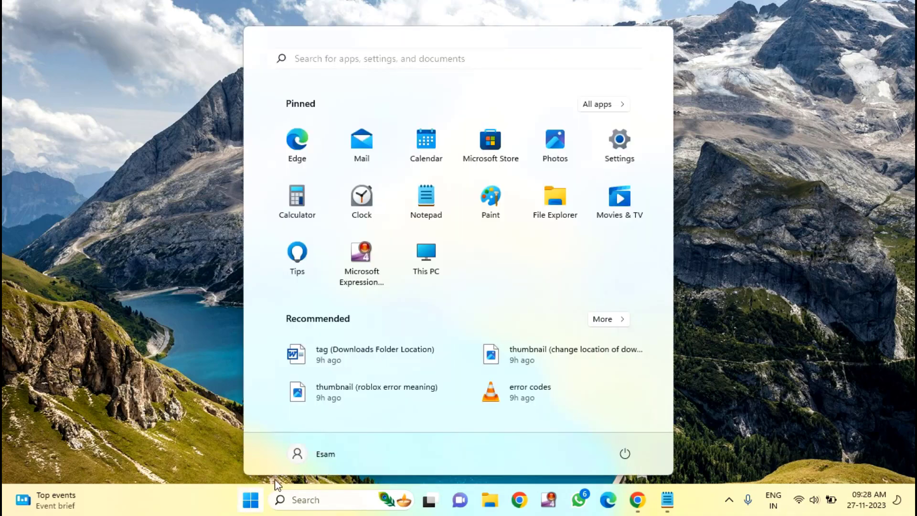
click(623, 152)
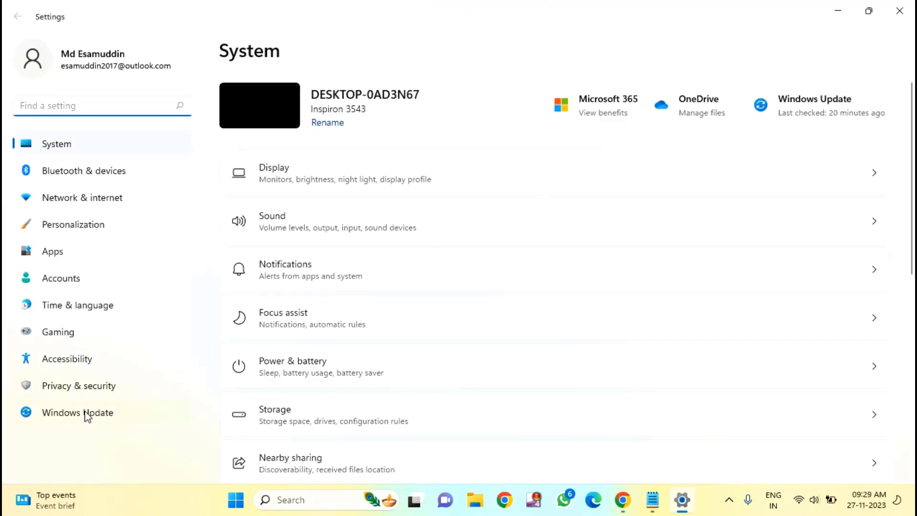
click(79, 416)
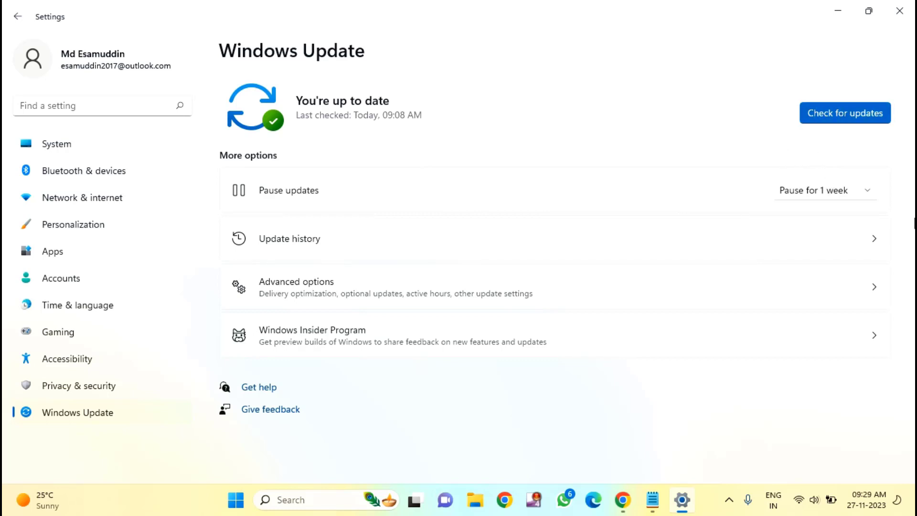
click(899, 10)
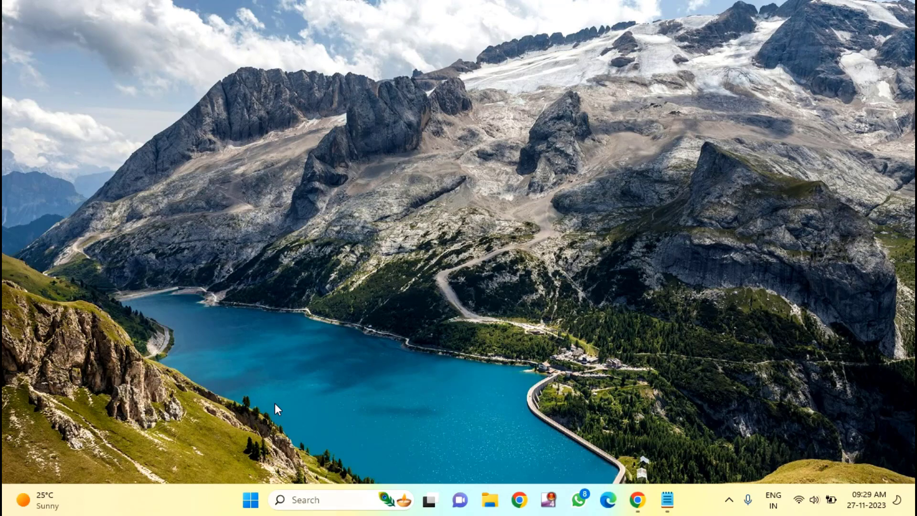
- Reset the Microsoft Store cache by running wsreset, and close the Store window that opens
key(super+r)
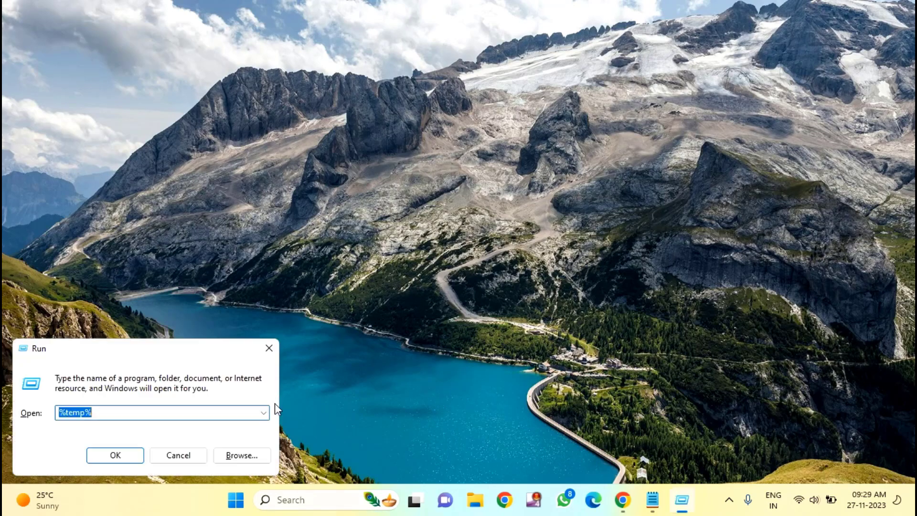
text(wsreset)
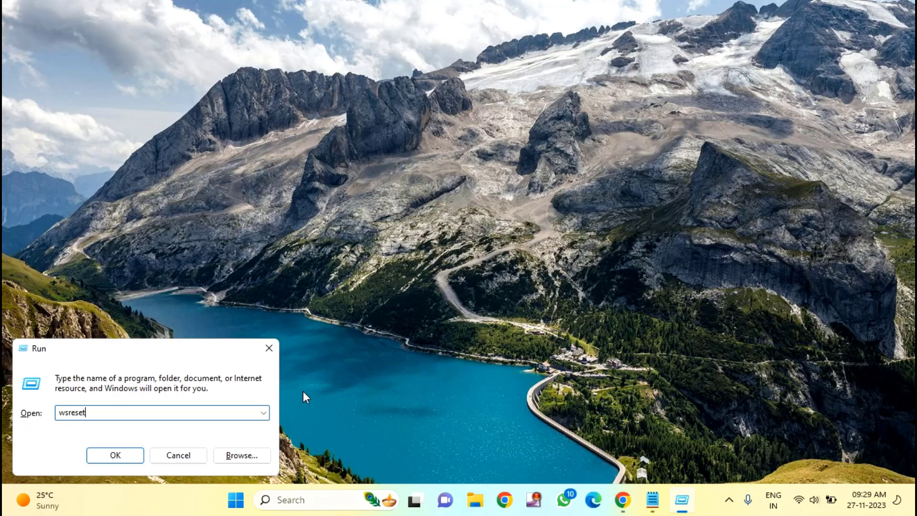
key(Return)
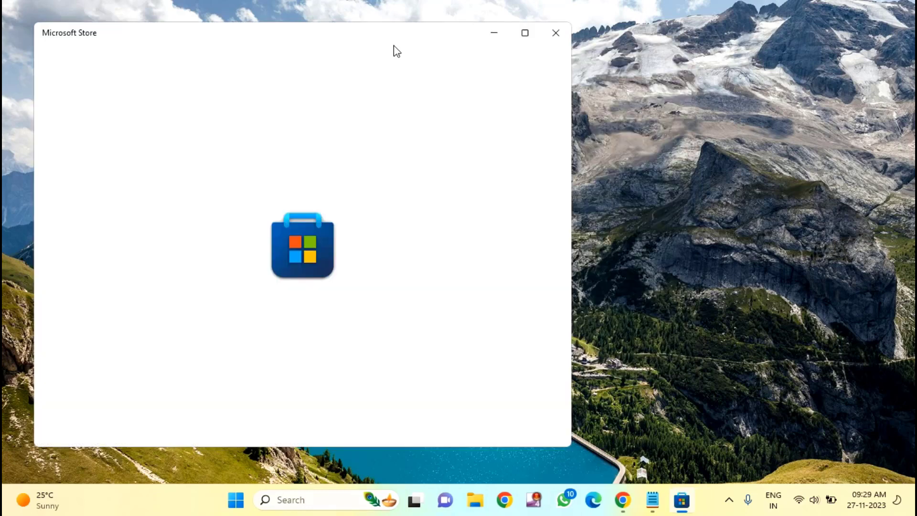
right_click(690, 85)
click(691, 83)
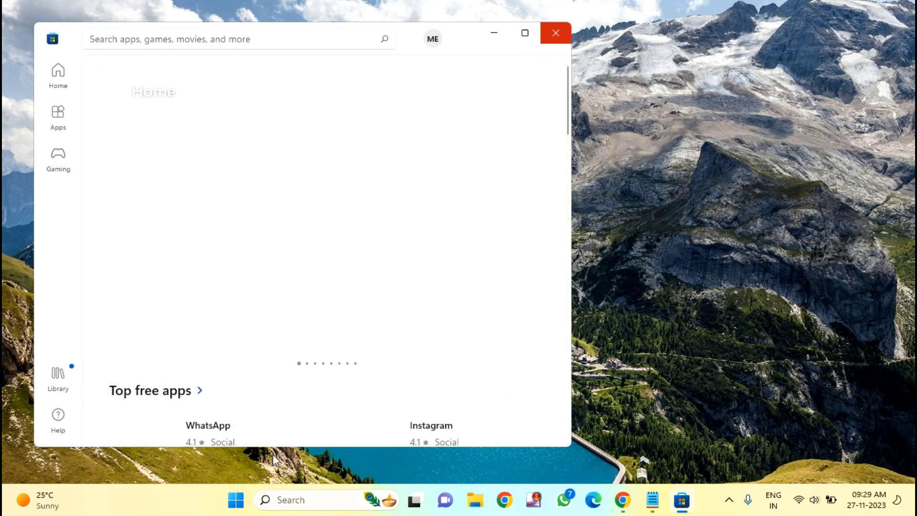
click(557, 35)
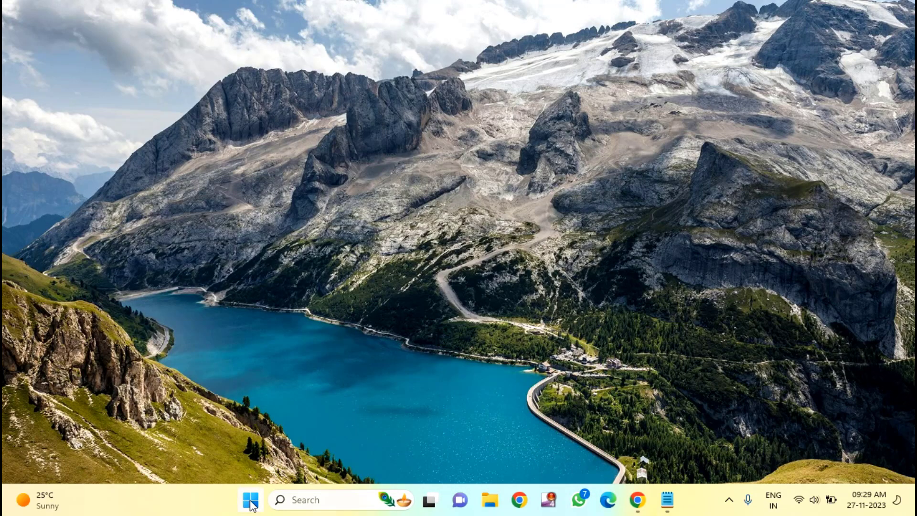
- Open the Language & region page under Time & language in Windows Settings
click(251, 502)
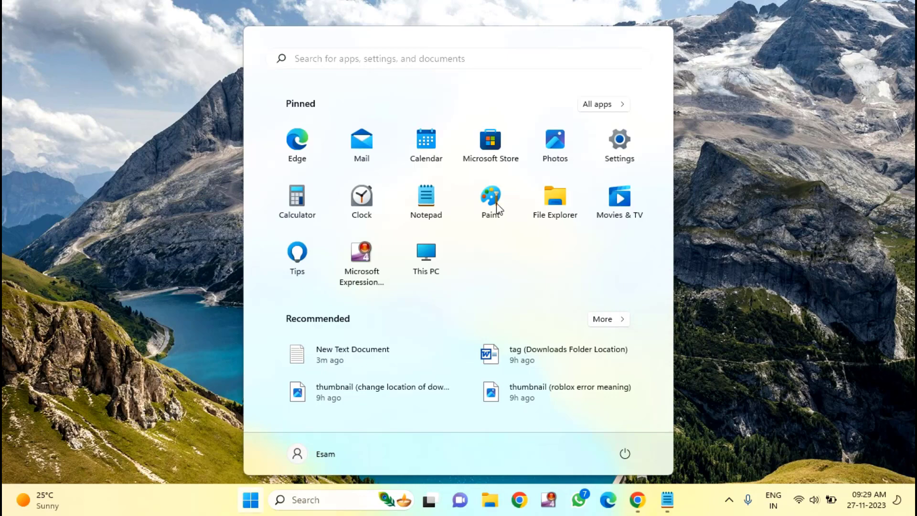
click(611, 151)
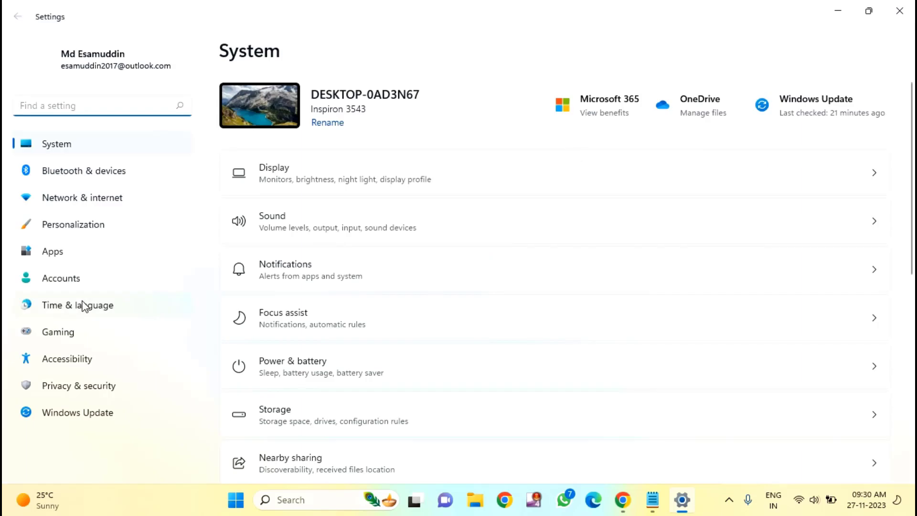
click(80, 305)
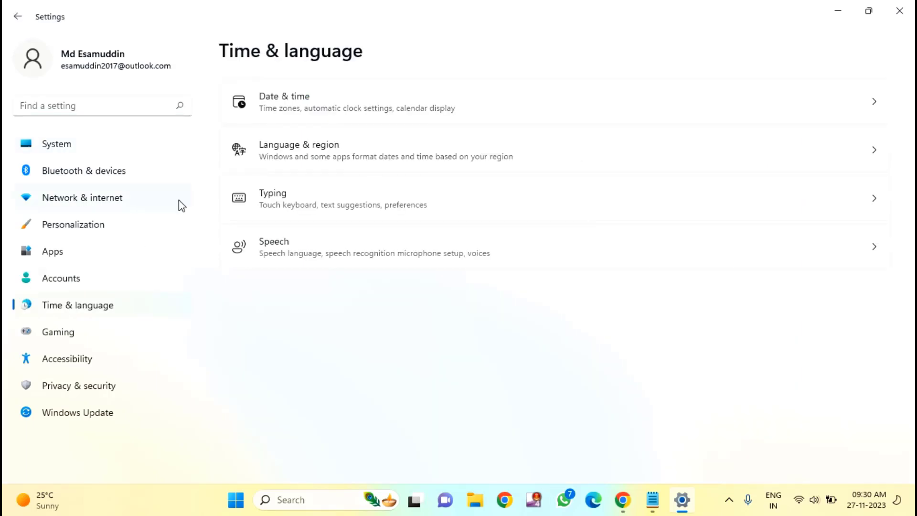
click(349, 155)
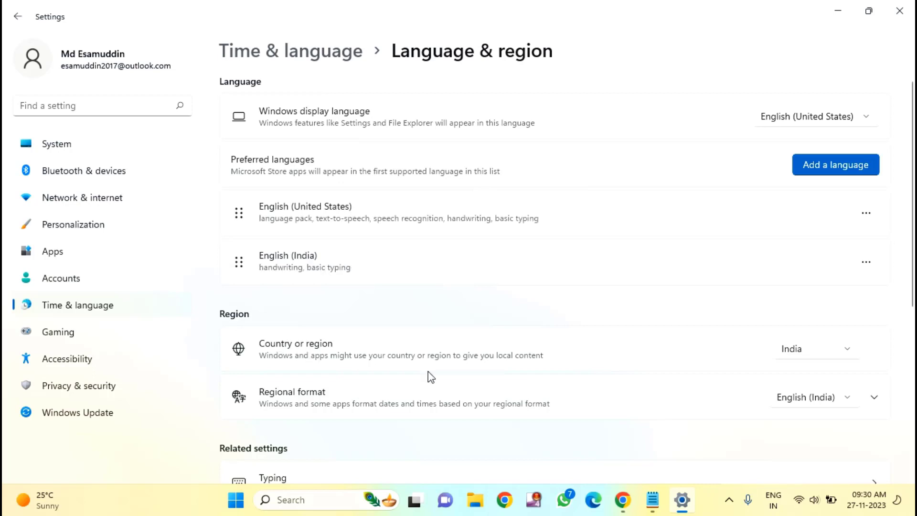
- Set the country or region to United States
click(837, 349)
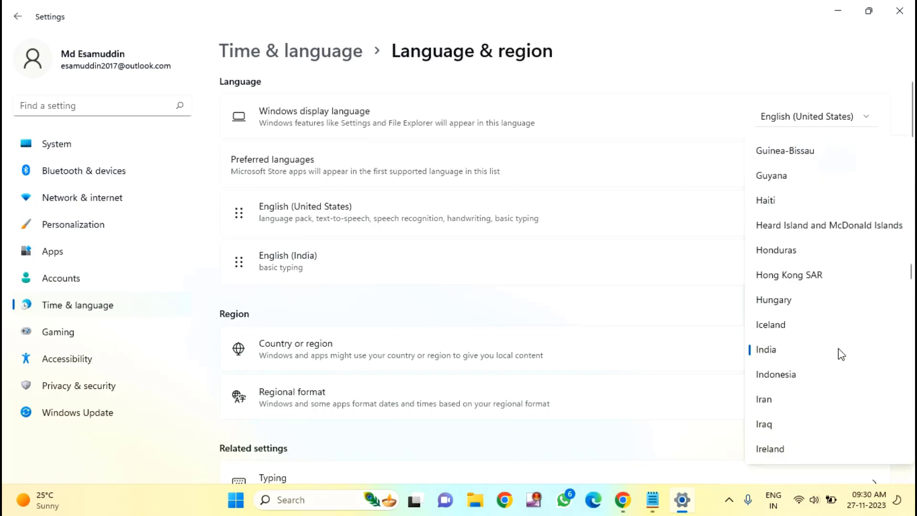
scroll(838, 349, down, 5)
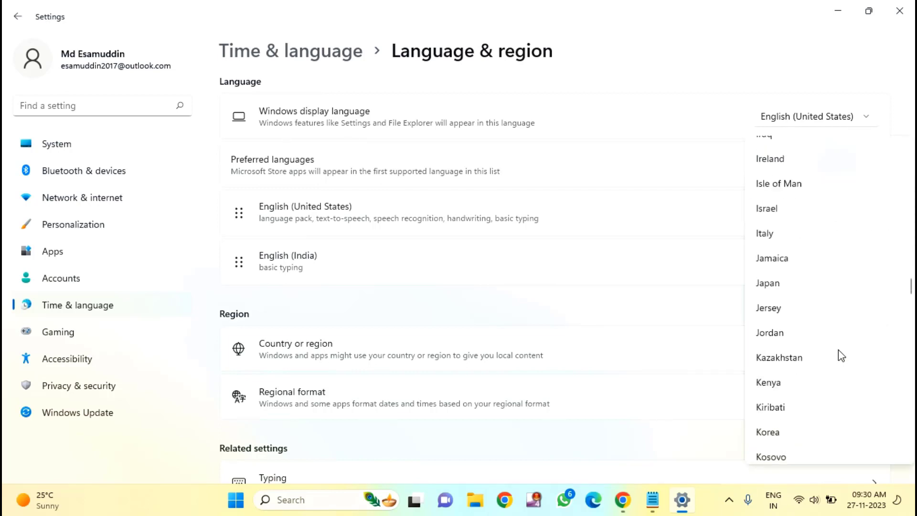
scroll(838, 350, down, 10)
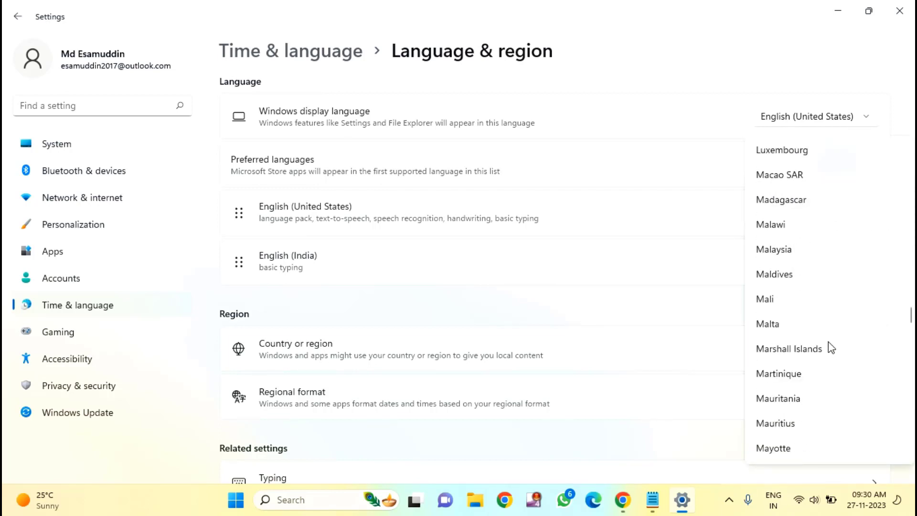
scroll(828, 342, down, 20)
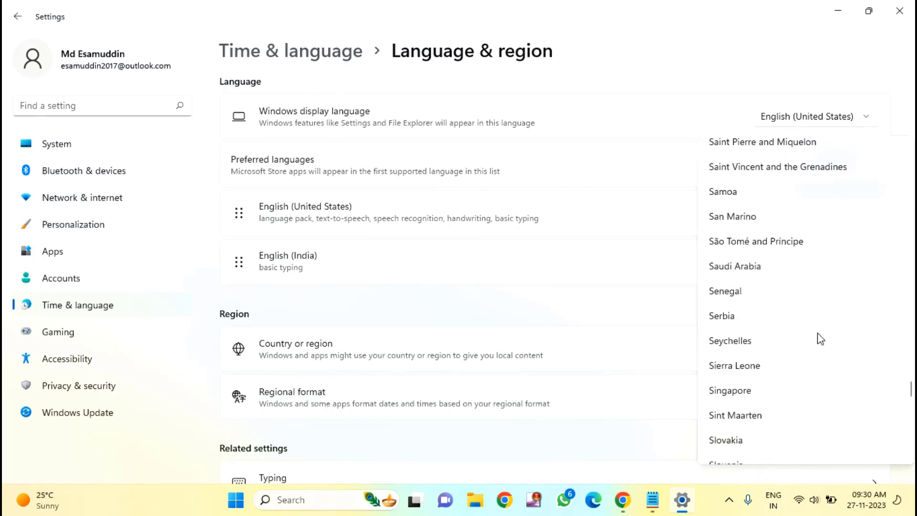
scroll(778, 330, down, 20)
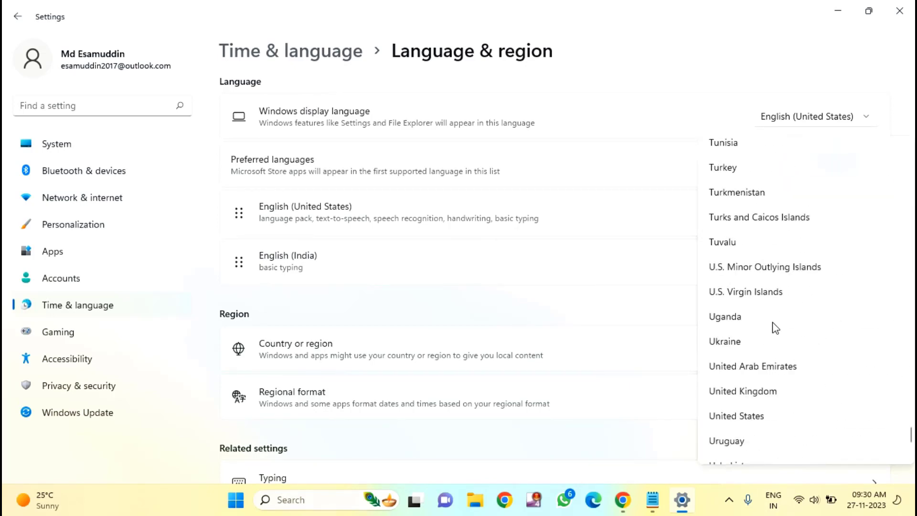
scroll(773, 325, down, 1)
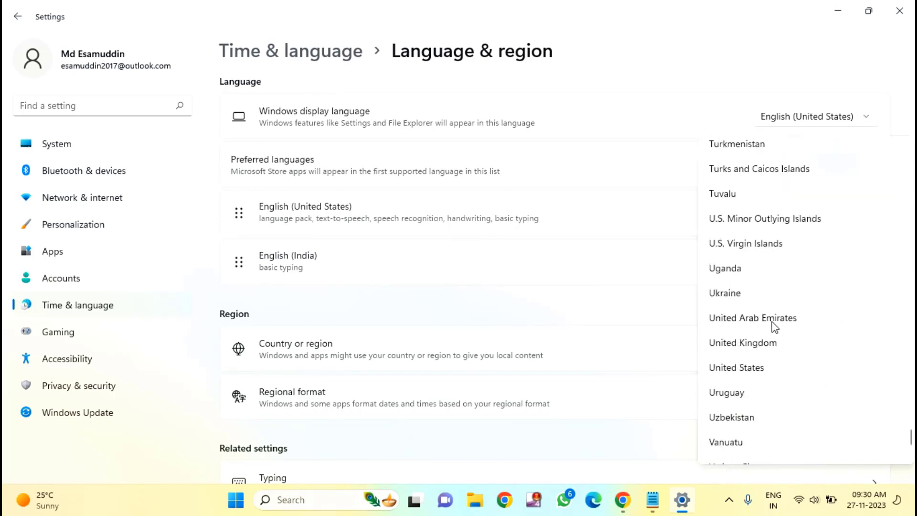
click(753, 373)
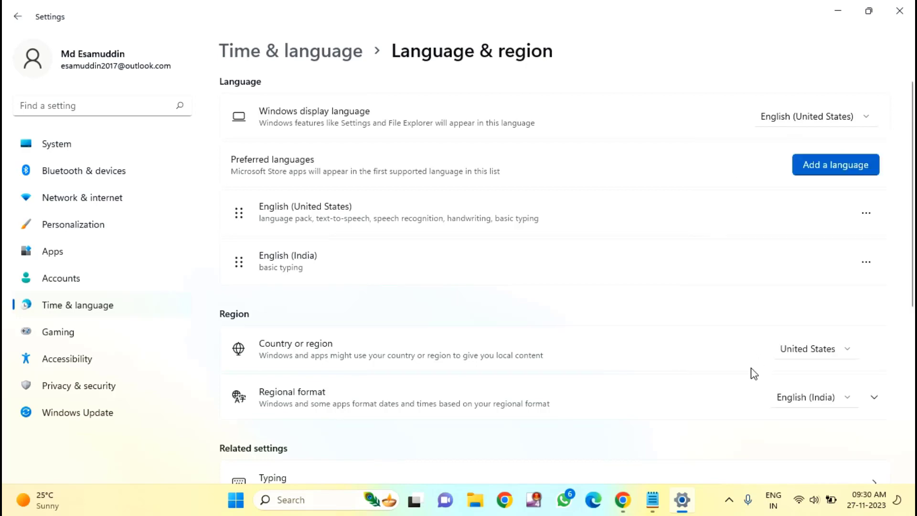
- Set the country or region to Brazil and close Settings
scroll(745, 363, down, 1)
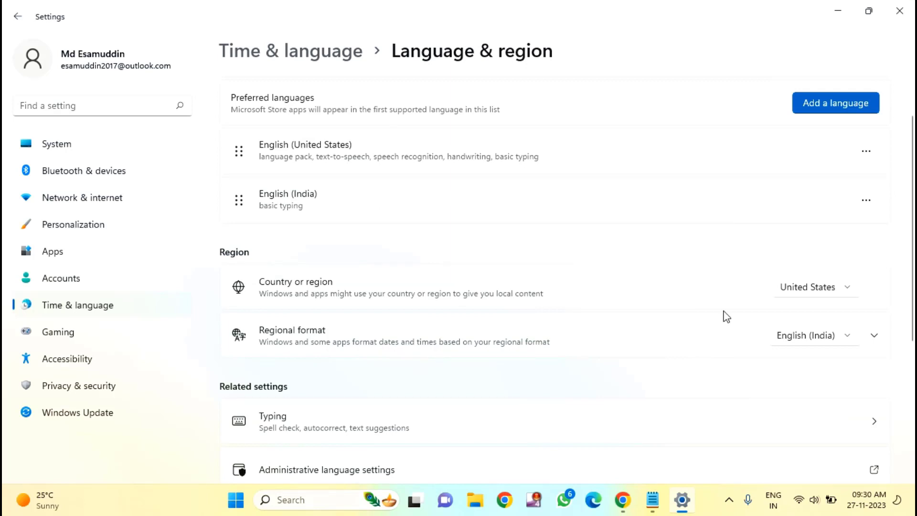
click(832, 292)
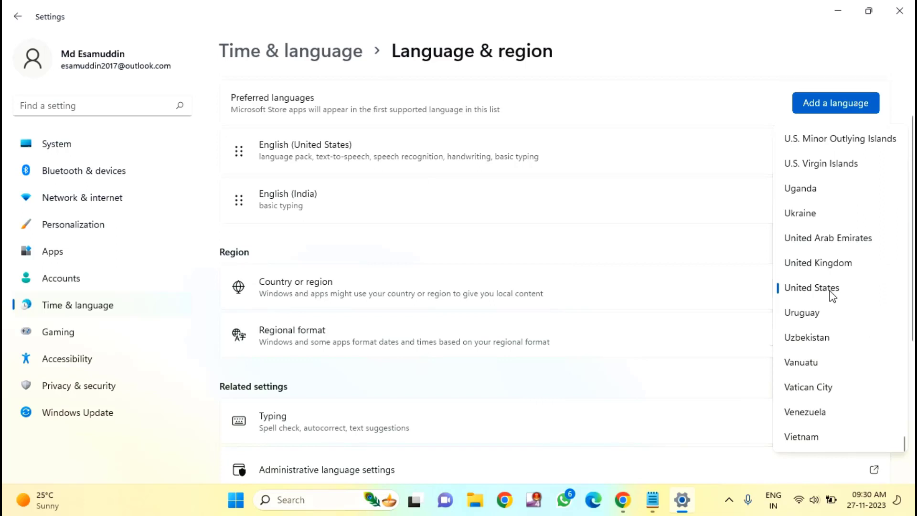
scroll(832, 297, up, 8)
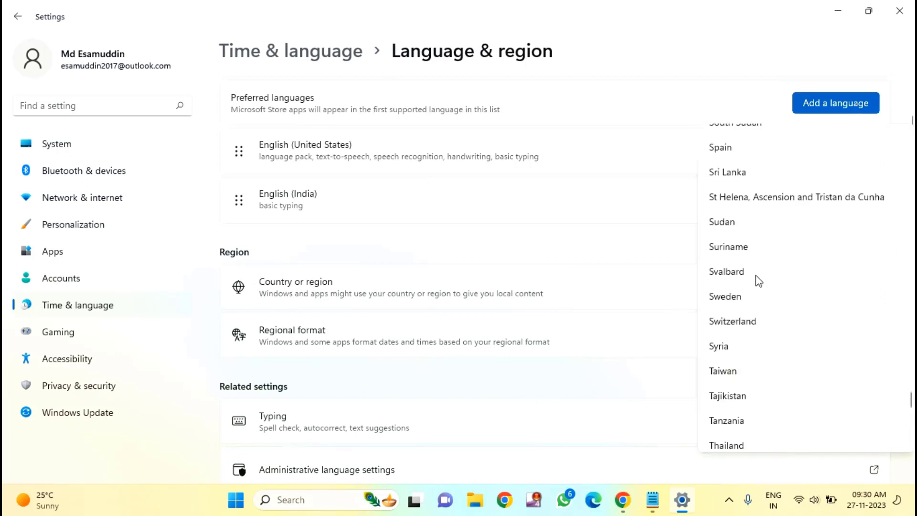
scroll(755, 279, up, 20)
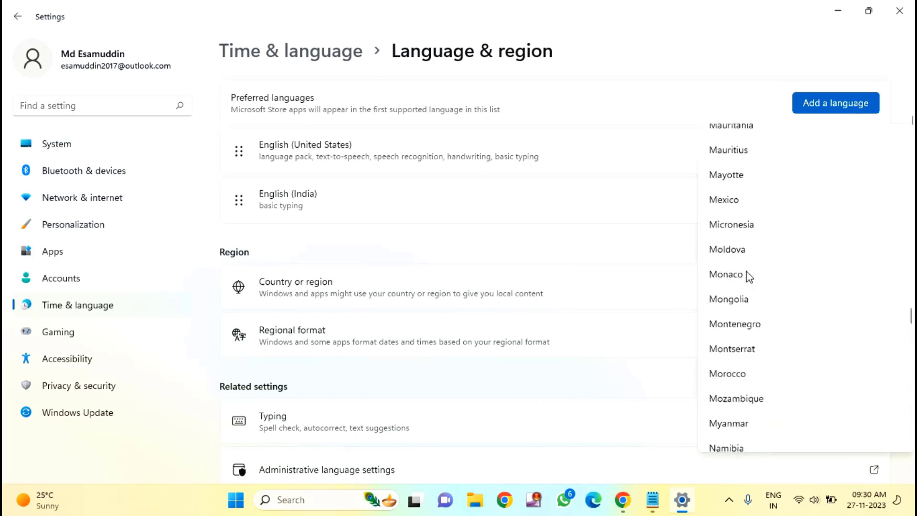
scroll(748, 275, up, 20)
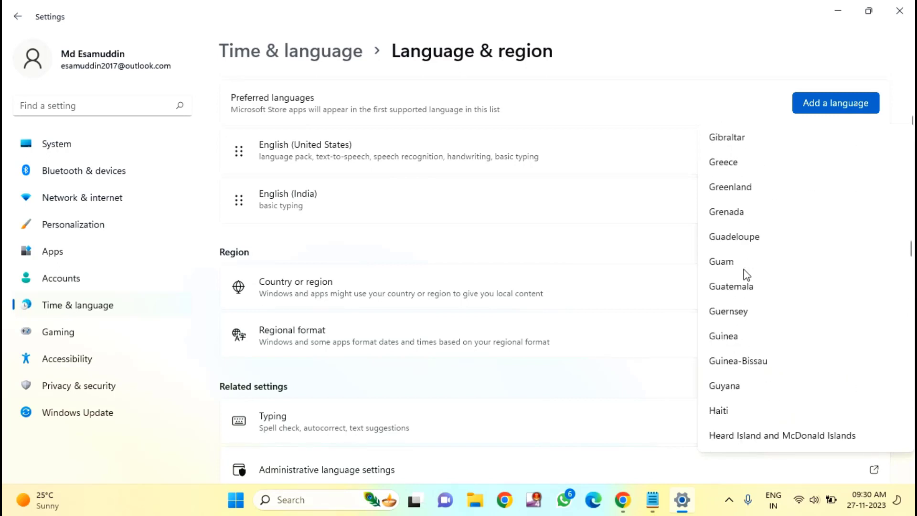
scroll(746, 276, up, 20)
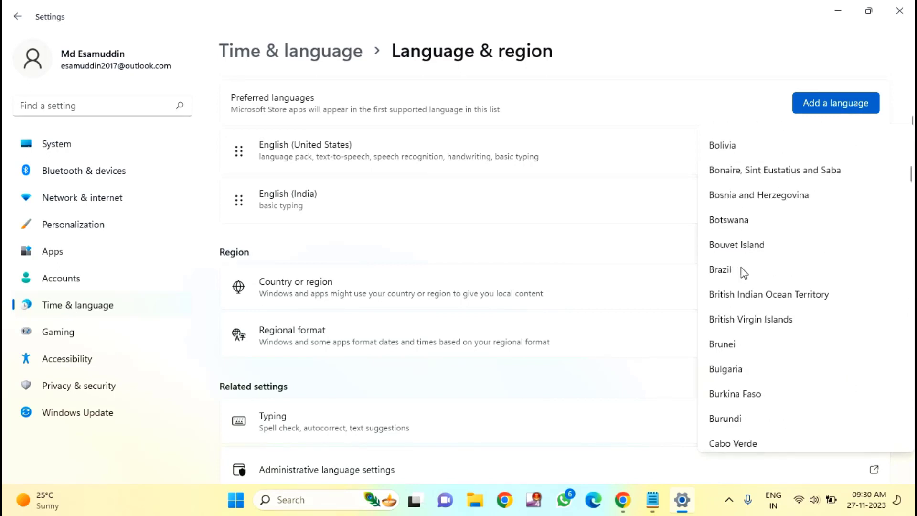
click(751, 272)
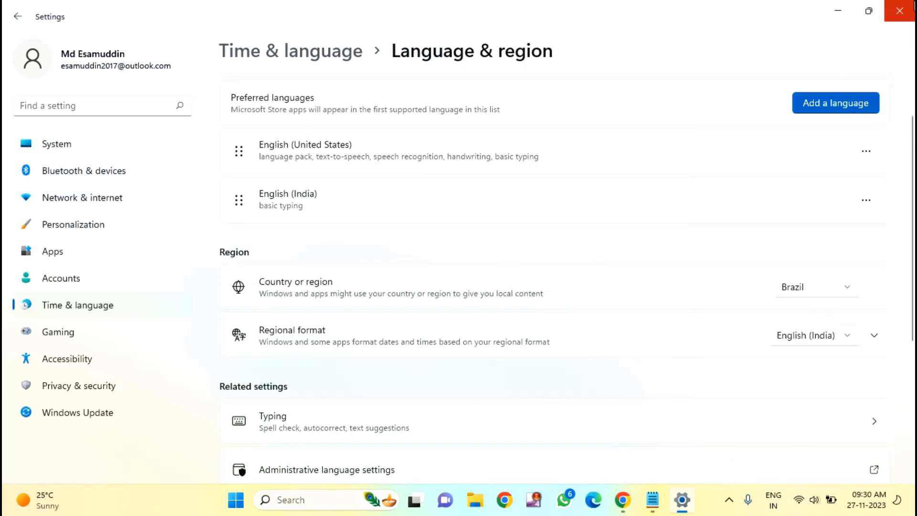
click(913, 6)
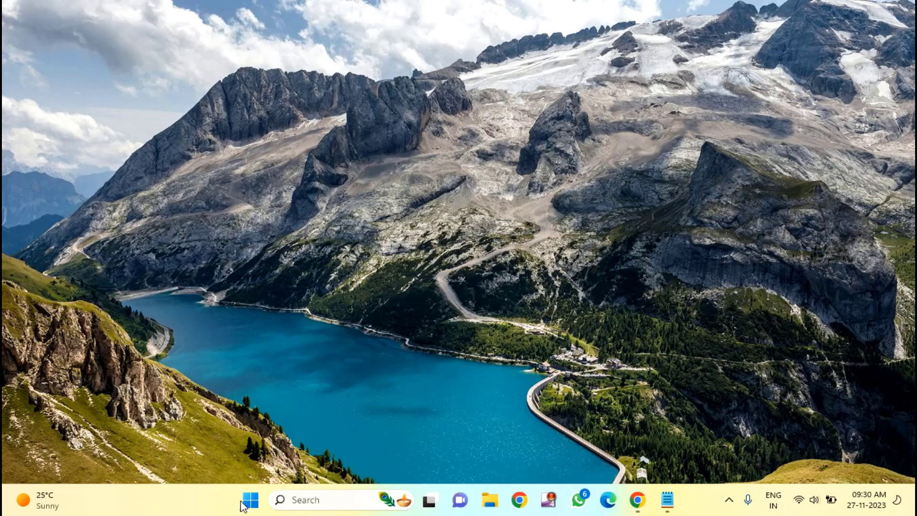
- Search Windows for powershell and launch the Windows PowerShell app
click(247, 503)
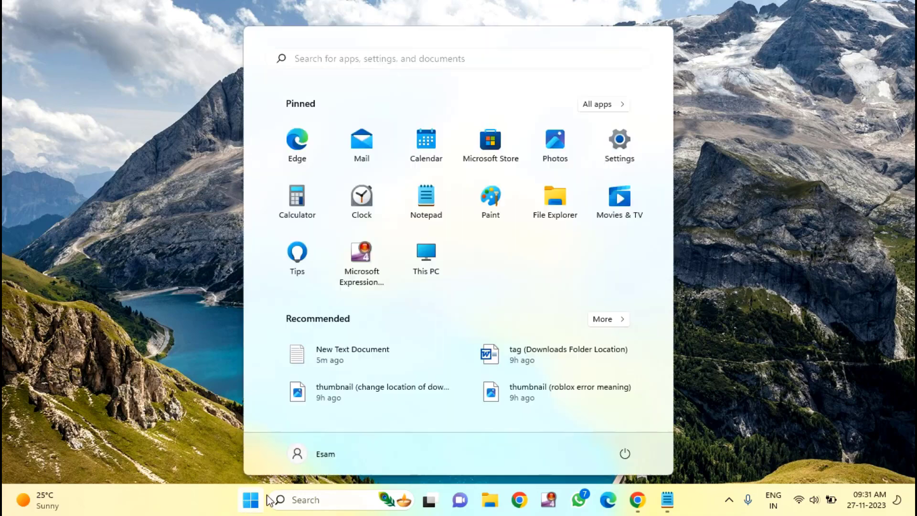
click(706, 406)
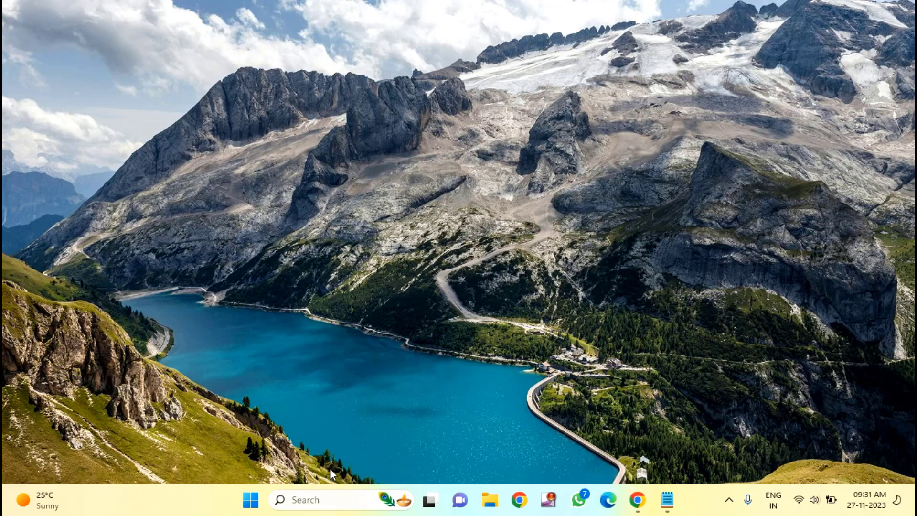
click(249, 506)
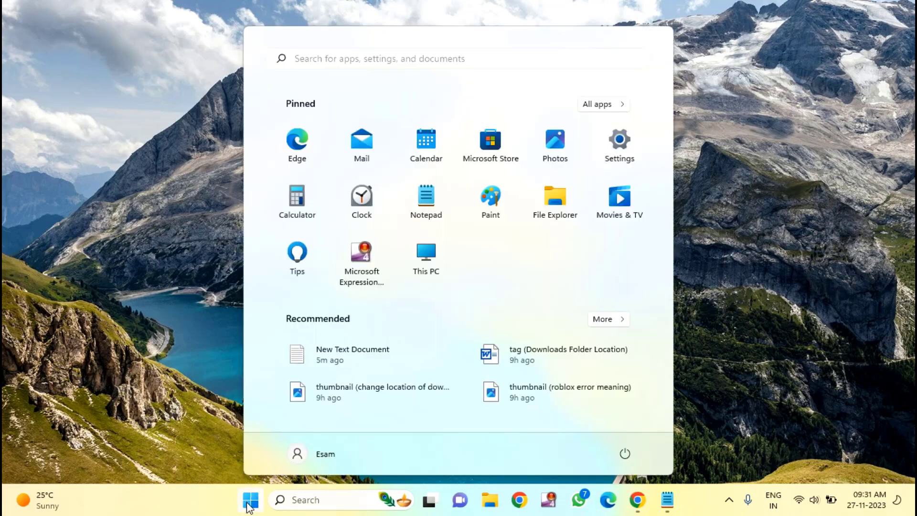
click(364, 60)
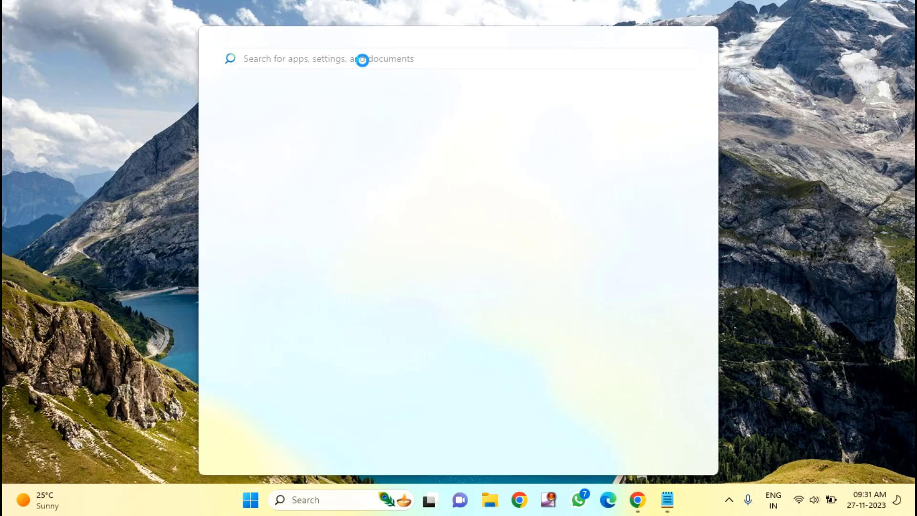
text(power)
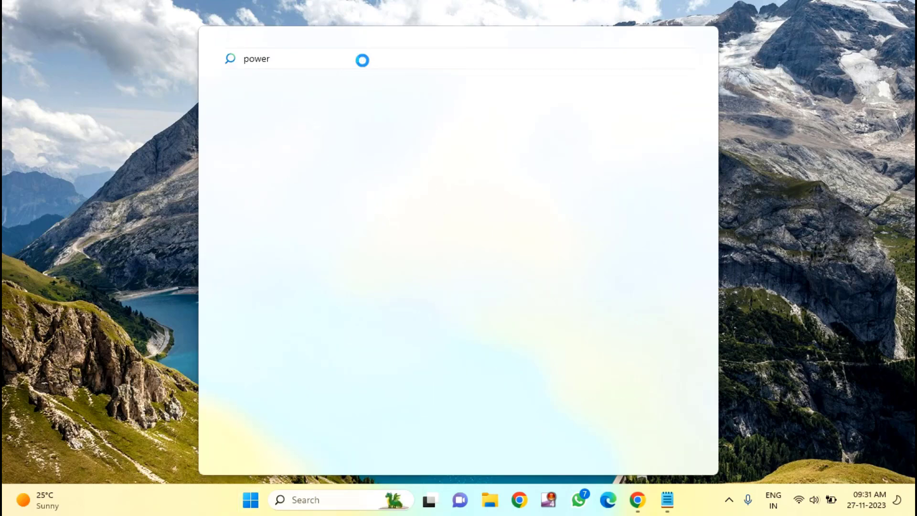
text(shell)
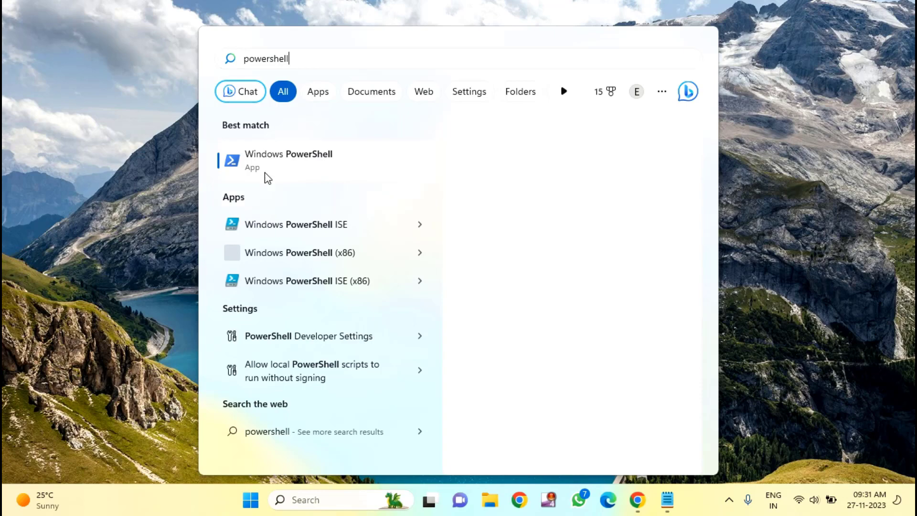
click(294, 161)
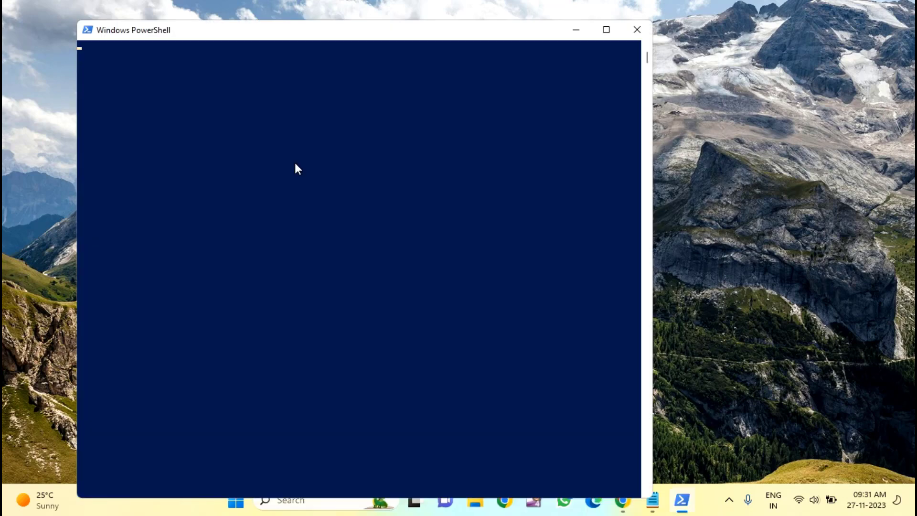
- Switch to Notepad and copy the whole Get-AppxPackage WindowsStore re-registration command from New Text Document
click(651, 508)
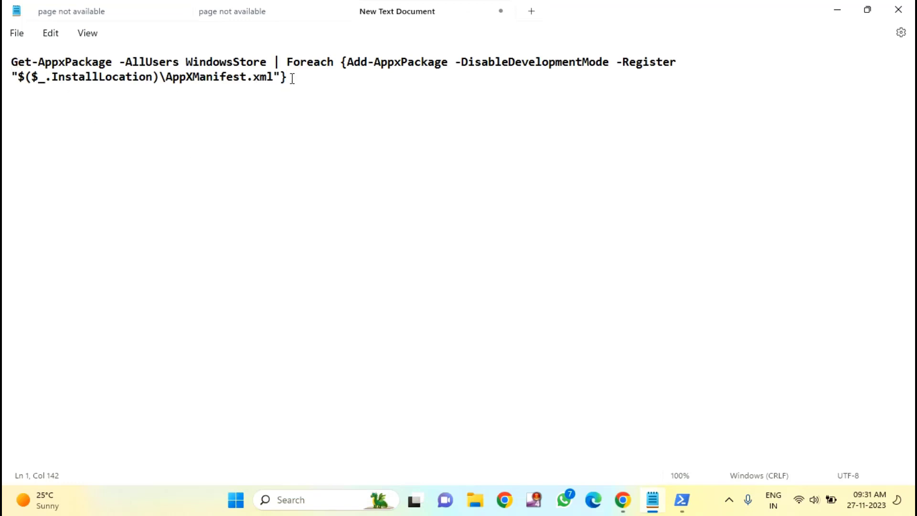
drag(290, 76, 6, 87)
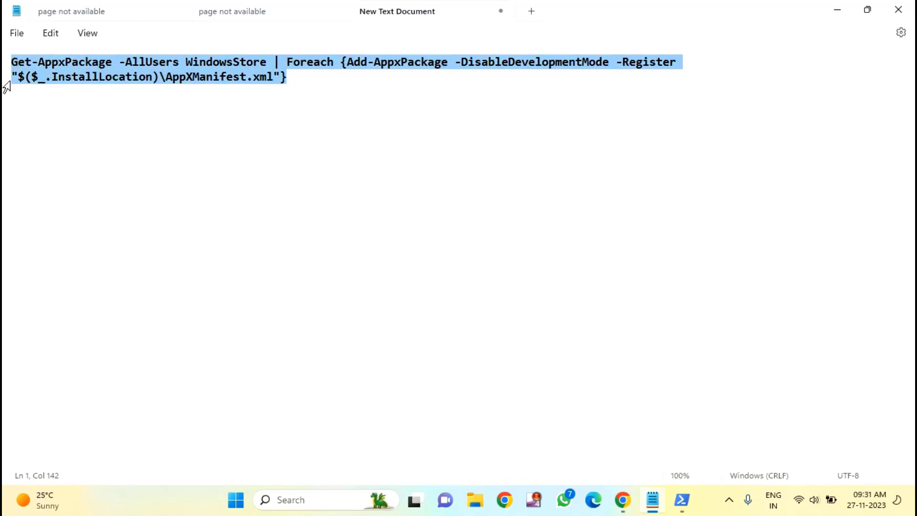
right_click(25, 75)
click(66, 142)
- In PowerShell, run the copied command Get-AppxPackage -AllUsers WindowsStore | Foreach {Add-AppxPackage -DisableDevelopmentMode -Register "$($_.InstallLocation)\AppXManifest.xml"}, and close the PowerShell window
click(621, 499)
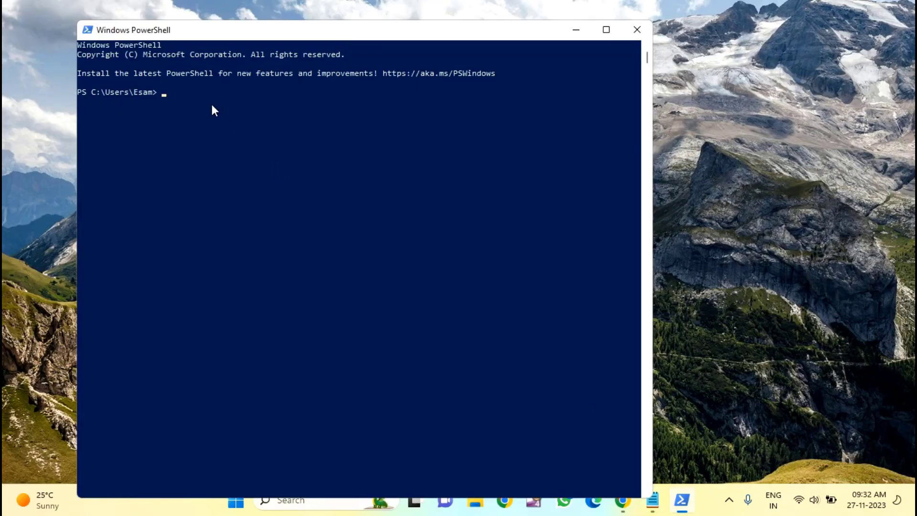
right_click(212, 106)
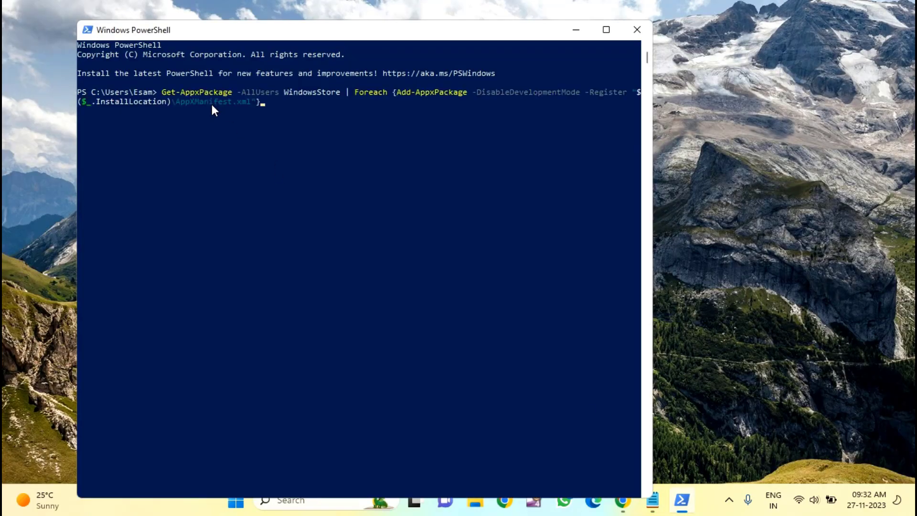
key(Return)
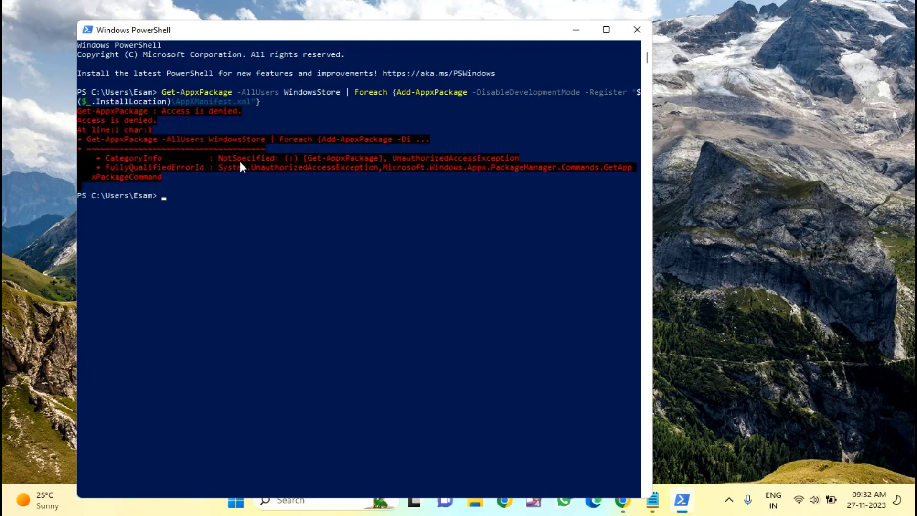
click(633, 33)
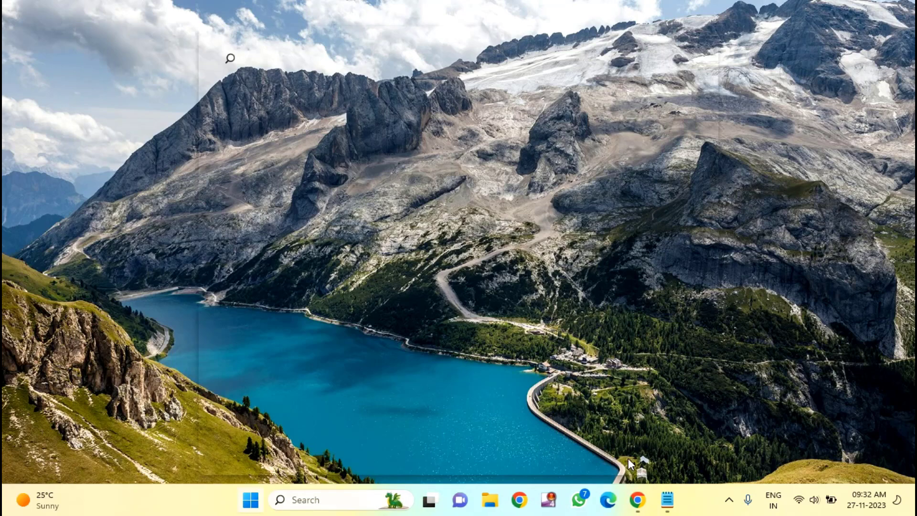
- Open the Windows power options offering Sleep, Shut down and Restart
key(super)
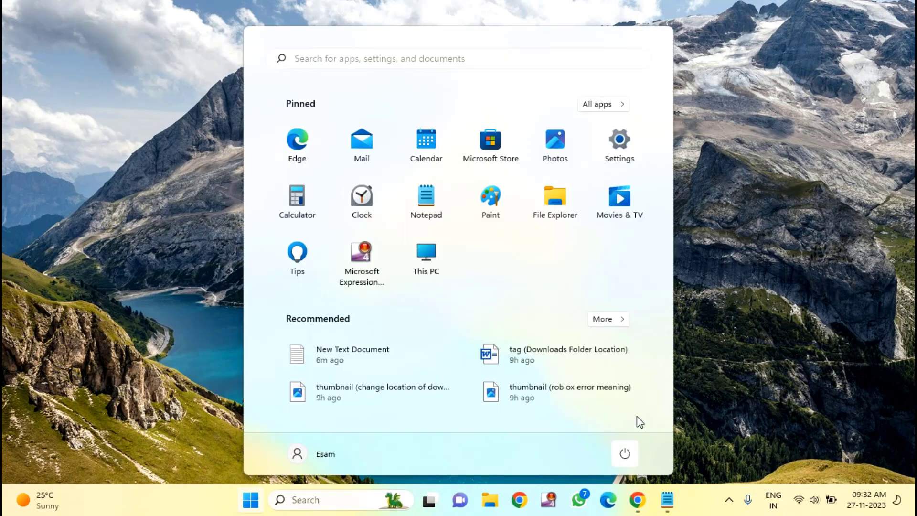
click(625, 454)
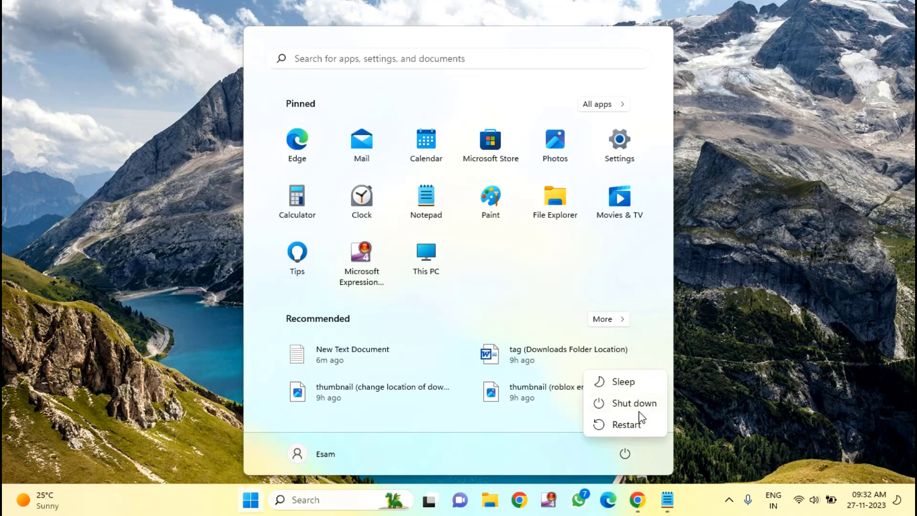